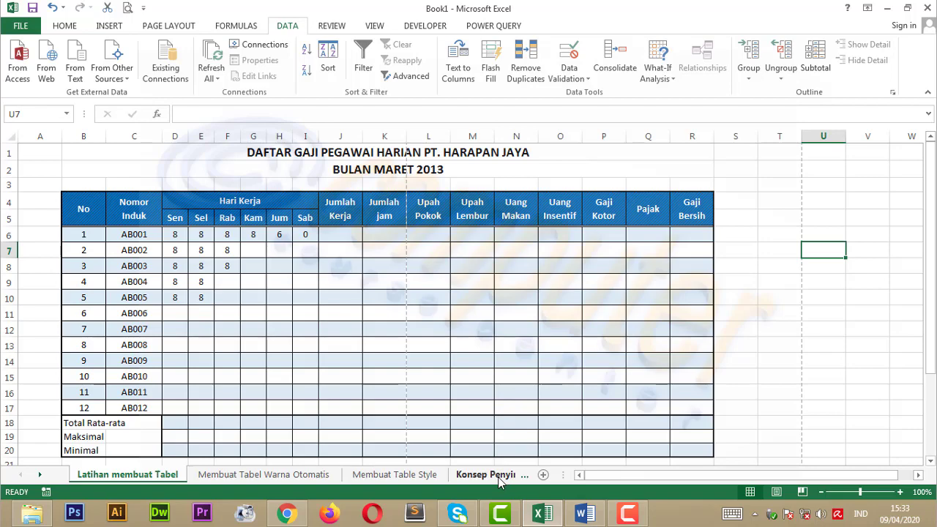
# - Open the Konsep Penyimpanan sheet and review the listed saving scenarios and the Save and Save As columns
pyautogui.click(491, 475)
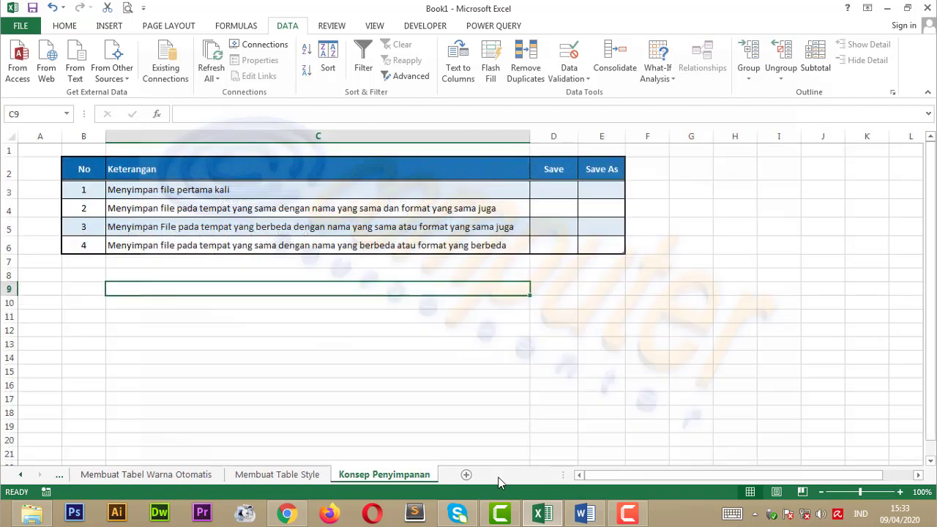
pyautogui.click(486, 383)
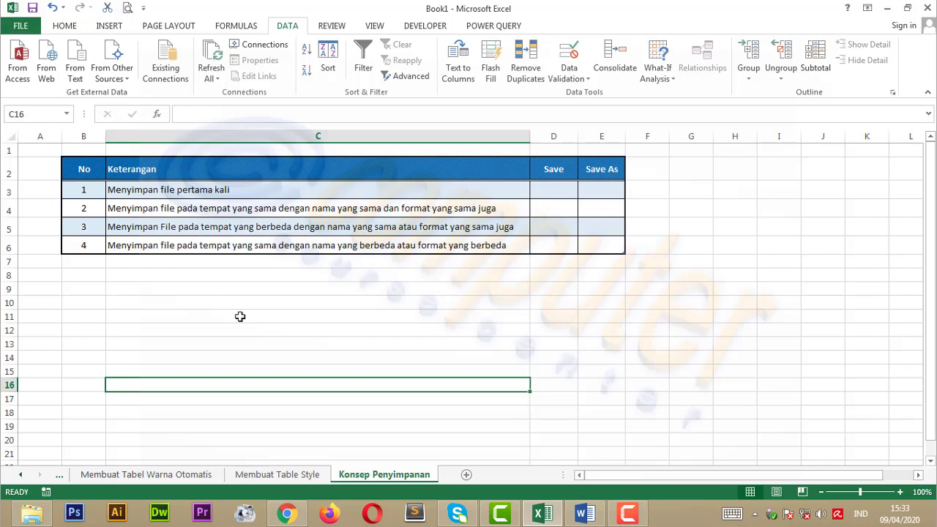
pyautogui.click(182, 189)
pyautogui.click(185, 223)
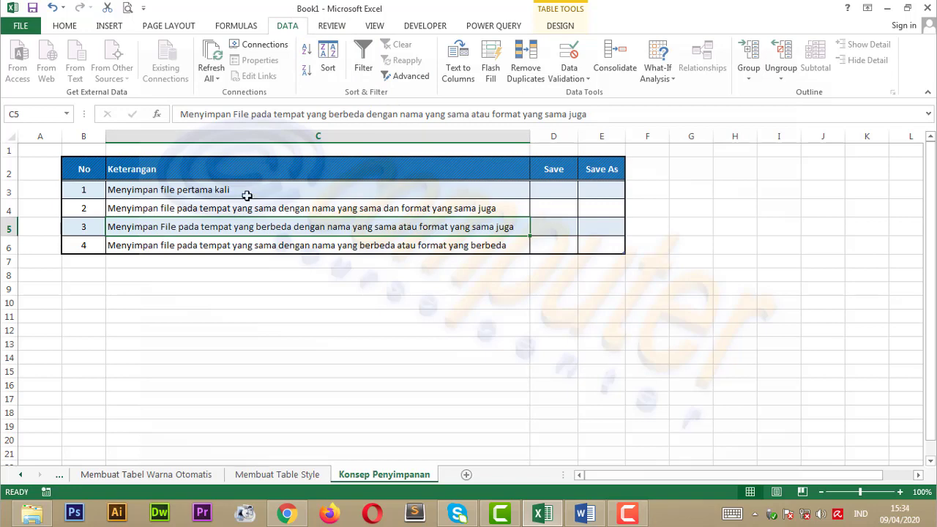
pyautogui.click(562, 170)
pyautogui.click(617, 173)
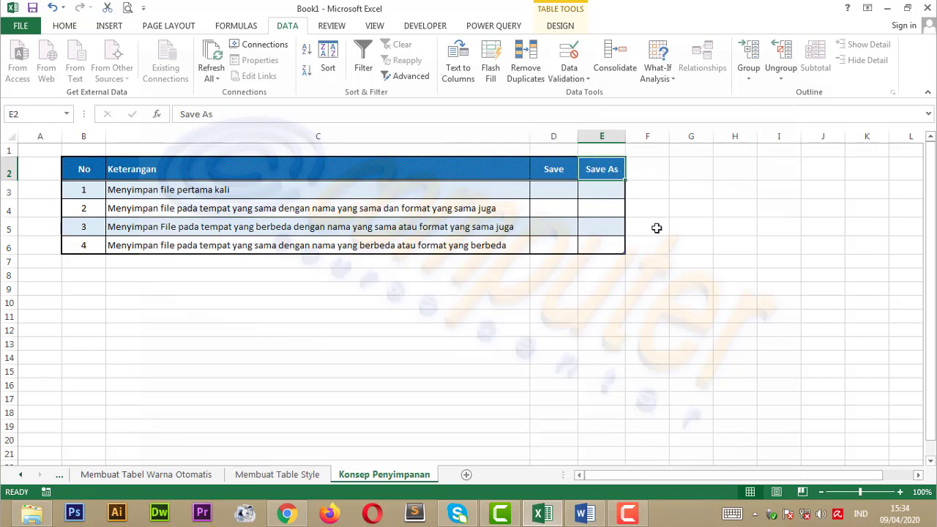
# - Set both Save and Save As to Yes for row 1, "Menyimpan file pertama kali"
pyautogui.click(560, 193)
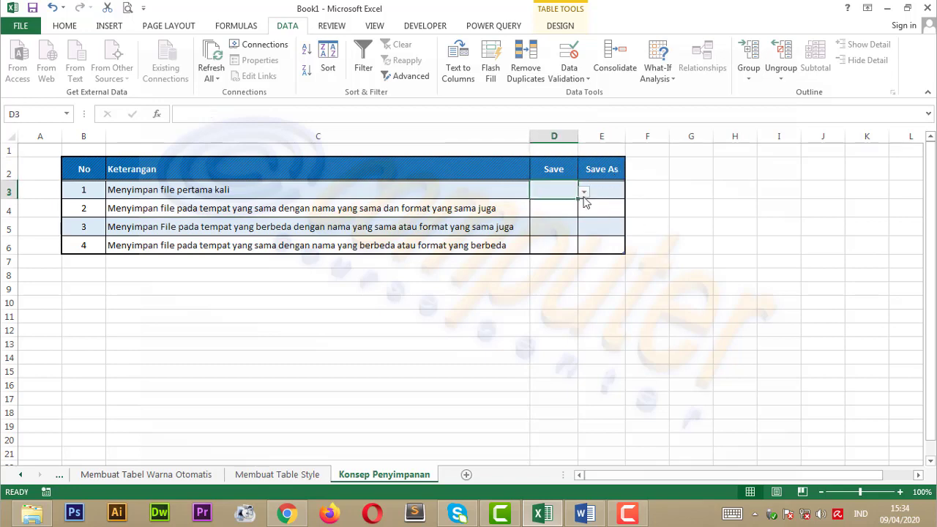
pyautogui.click(584, 192)
pyautogui.click(543, 203)
pyautogui.click(618, 193)
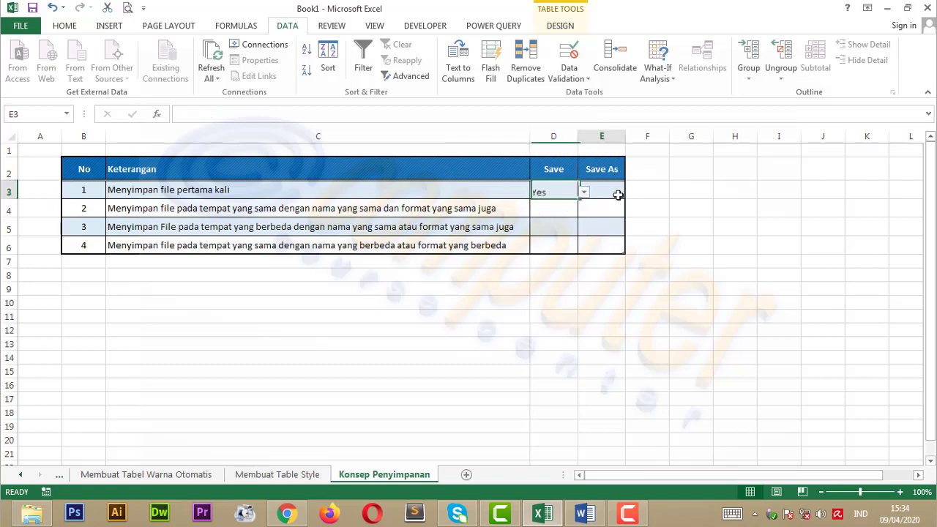
pyautogui.click(631, 192)
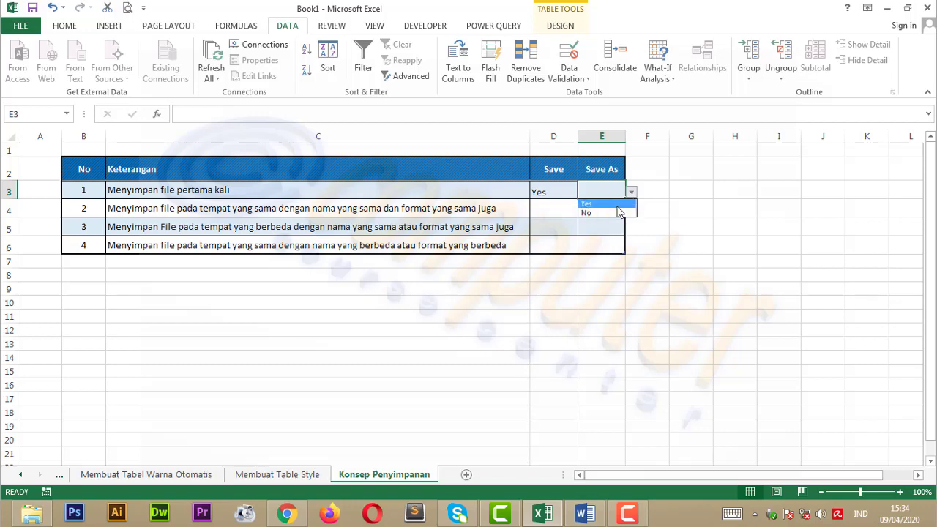
pyautogui.click(618, 206)
pyautogui.click(651, 224)
# - Center the cells D3:E6 under Save and Save As horizontally and vertically
pyautogui.moveTo(554, 192); pyautogui.dragTo(613, 237)
pyautogui.click(73, 29)
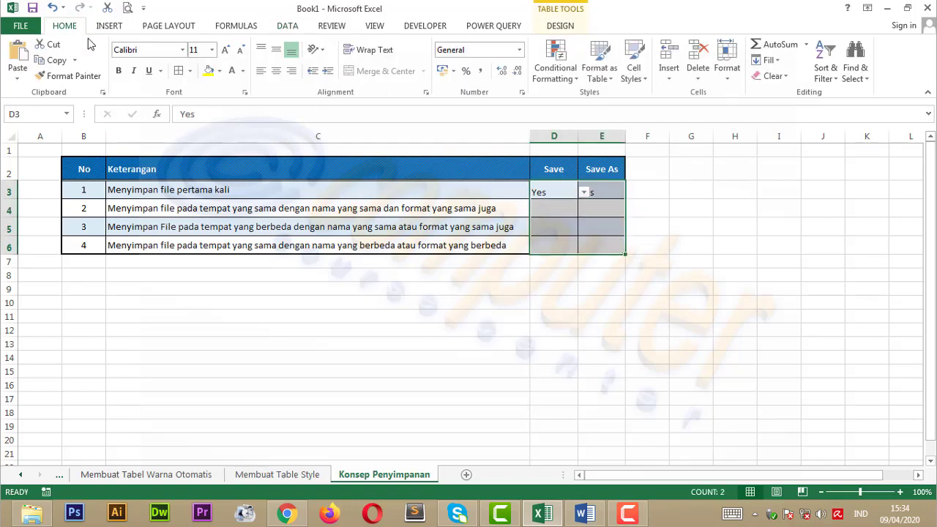
pyautogui.click(276, 71)
pyautogui.click(276, 49)
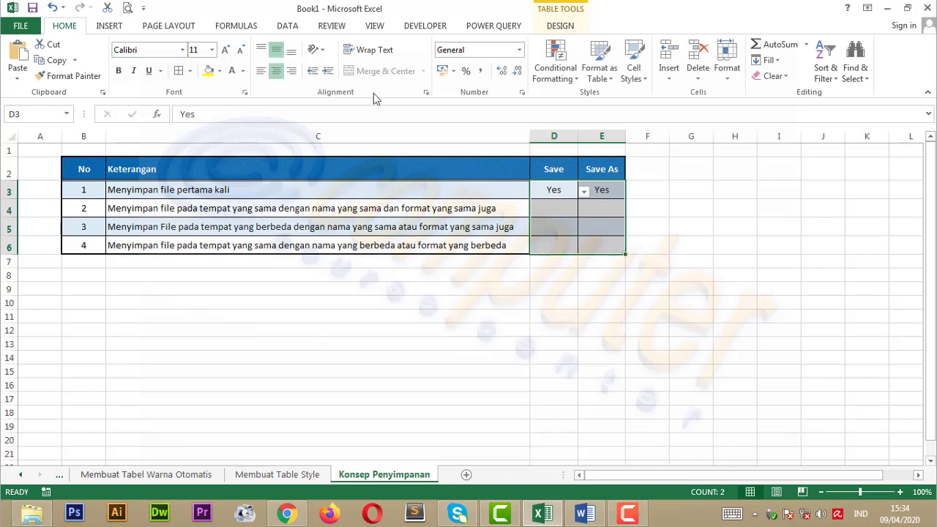
pyautogui.click(647, 211)
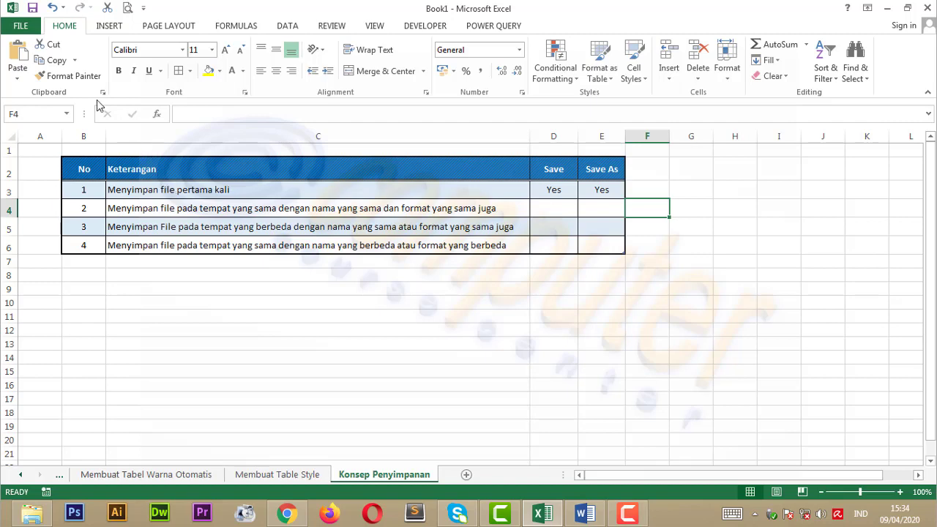
# - Start saving the new workbook and browse to Local Disk (C:) as the save location
pyautogui.click(22, 26)
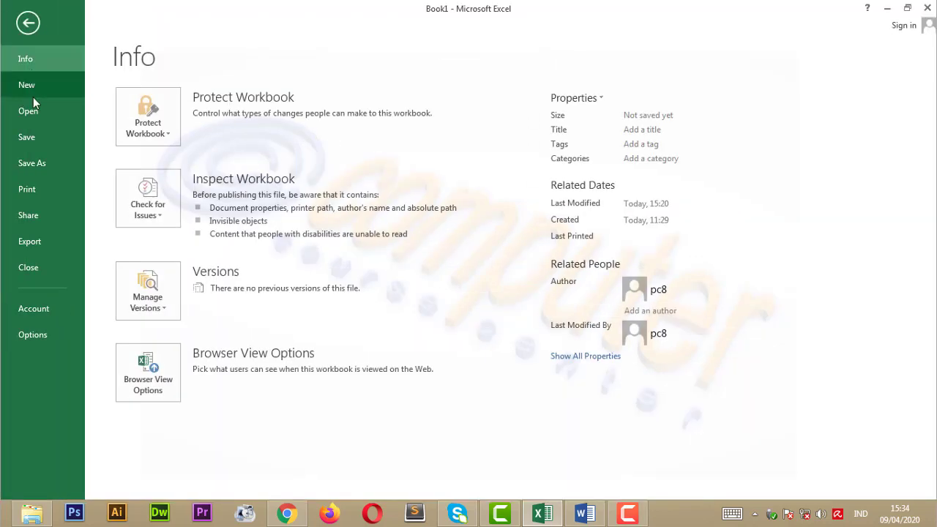
pyautogui.click(38, 138)
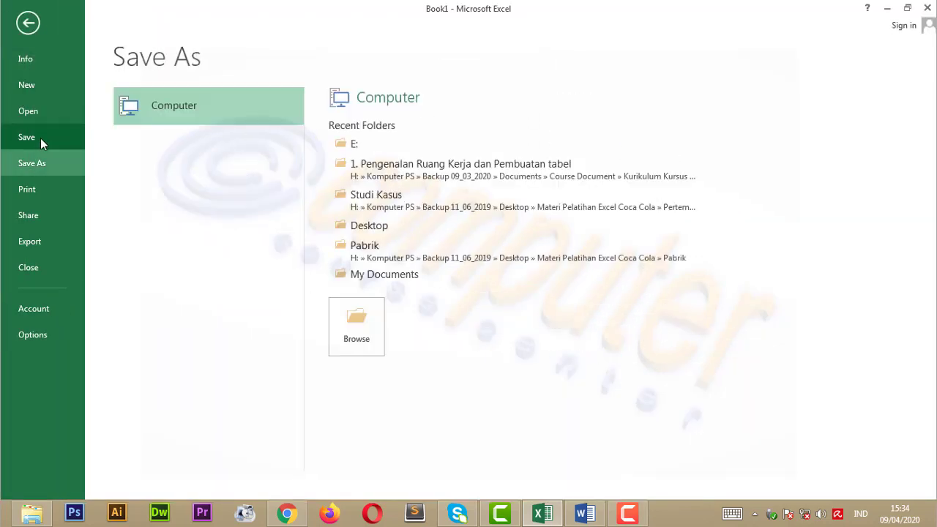
pyautogui.click(374, 334)
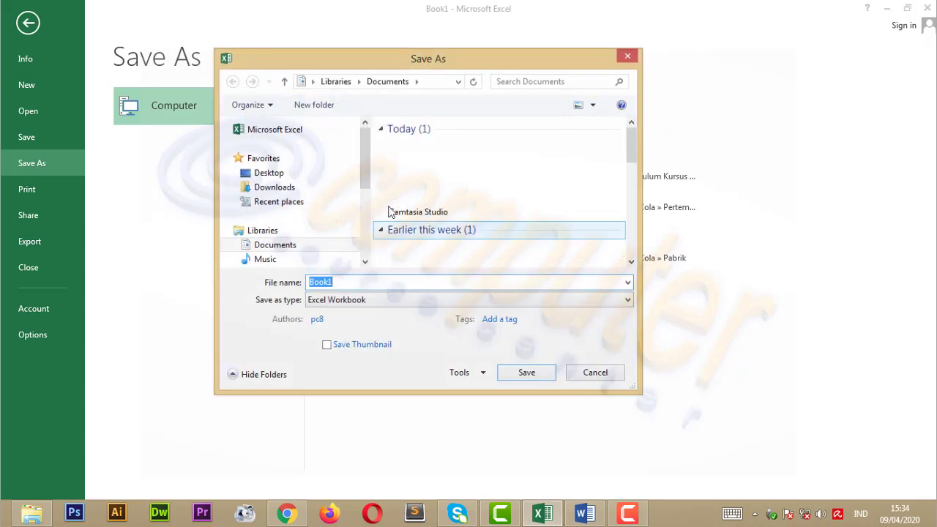
pyautogui.scroll(-3, 283, 178)
pyautogui.click(336, 169)
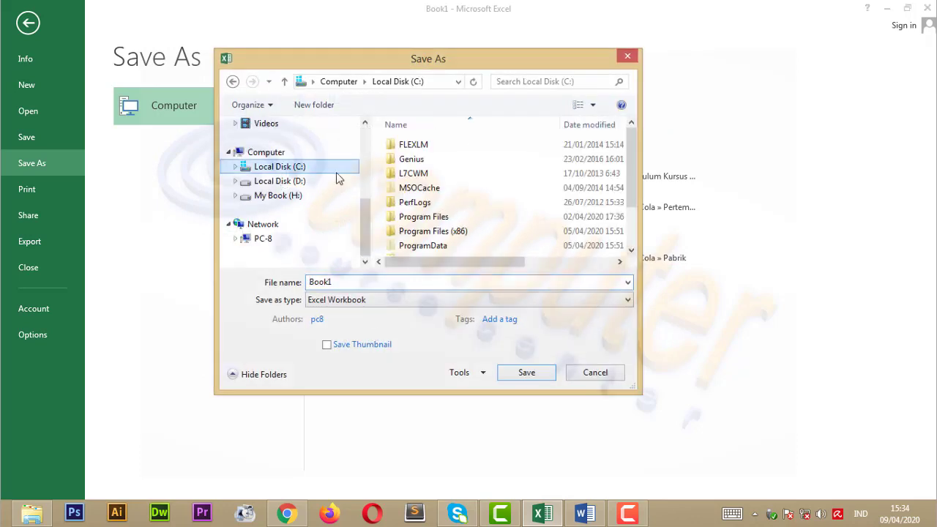
# - Name the file "Latihan Table" and copy that name to the clipboard
pyautogui.click(390, 283)
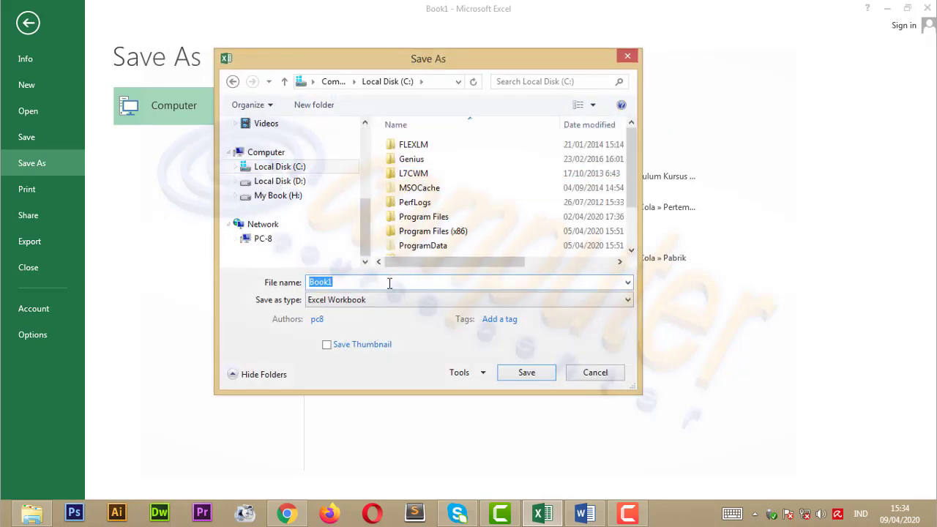
pyautogui.write('lat')
pyautogui.press('Delete')
pyautogui.write('Latihan Table')
pyautogui.moveTo(362, 283); pyautogui.dragTo(309, 285)
pyautogui.rightClick(313, 288)
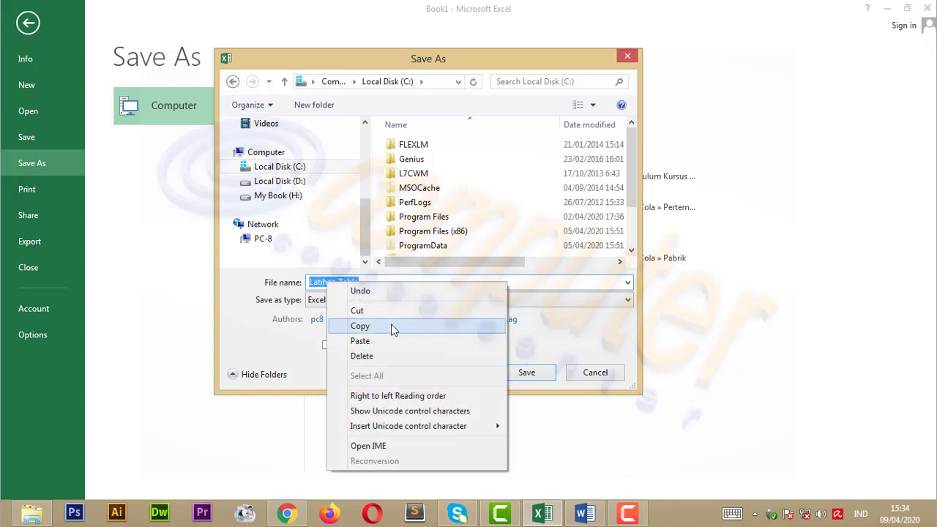
pyautogui.click(333, 328)
# - Try saving to Local Disk (C:), decline the suggested alternative folder, and save the workbook in the Documents library
pyautogui.click(531, 371)
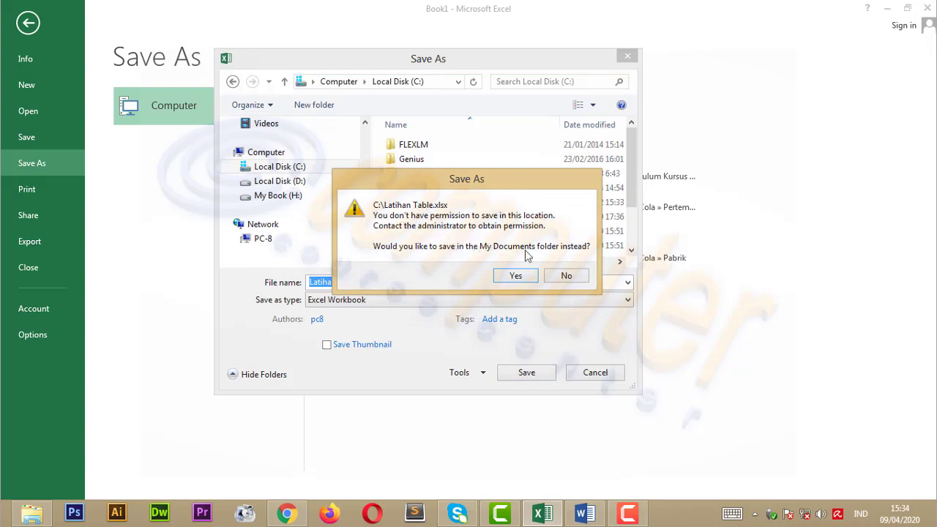
pyautogui.click(567, 276)
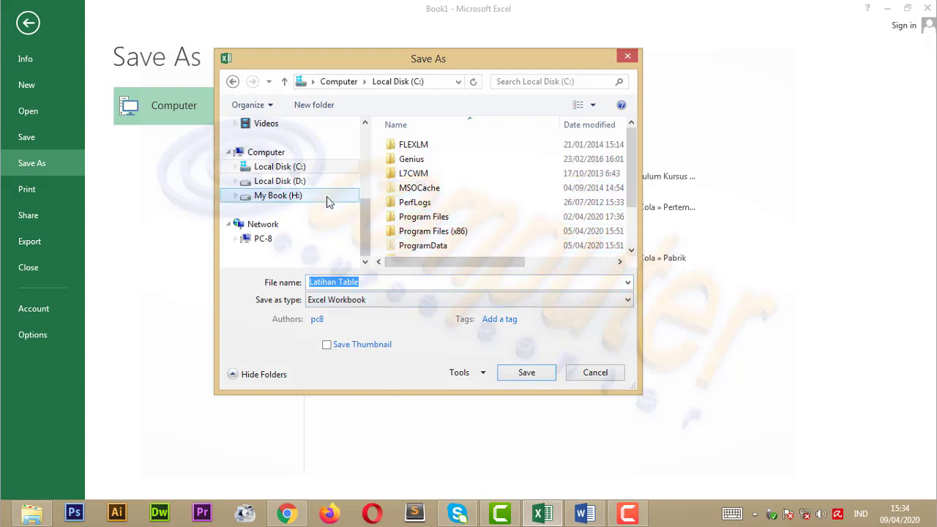
pyautogui.moveTo(367, 210); pyautogui.dragTo(372, 146)
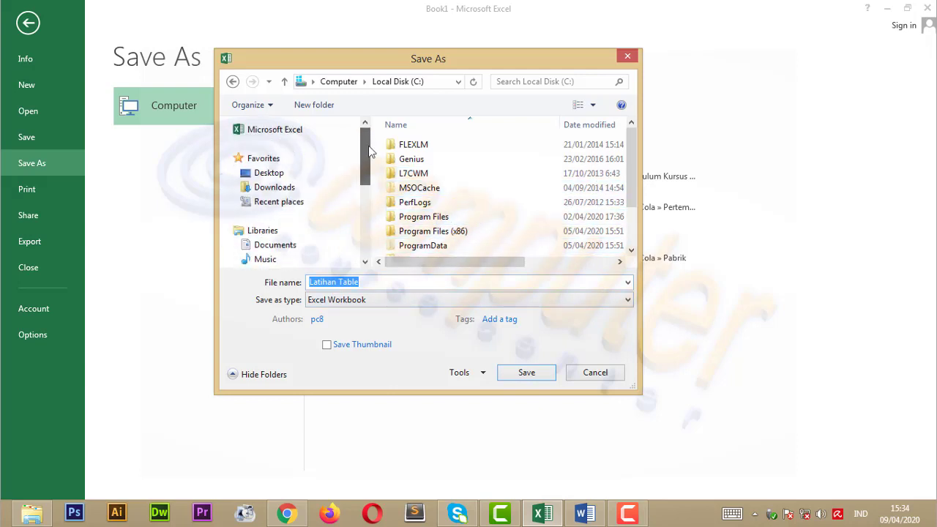
pyautogui.click(301, 245)
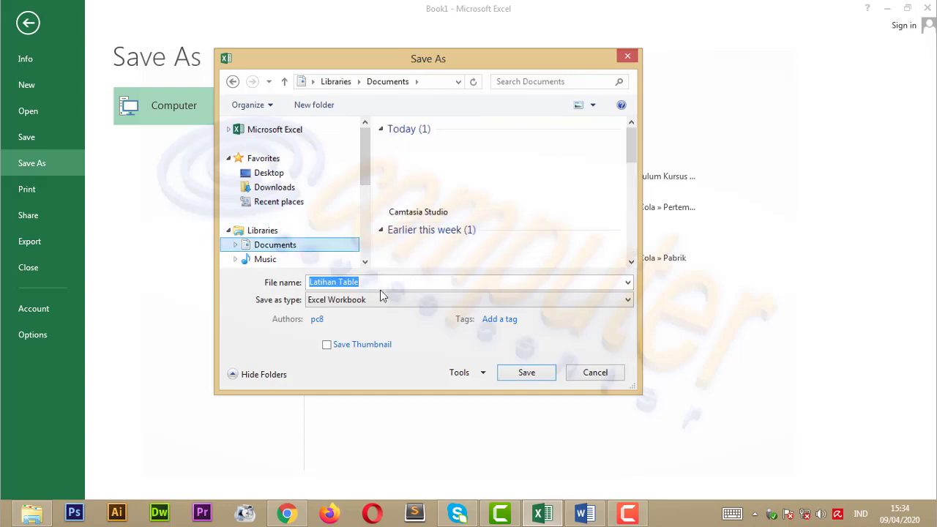
pyautogui.click(535, 375)
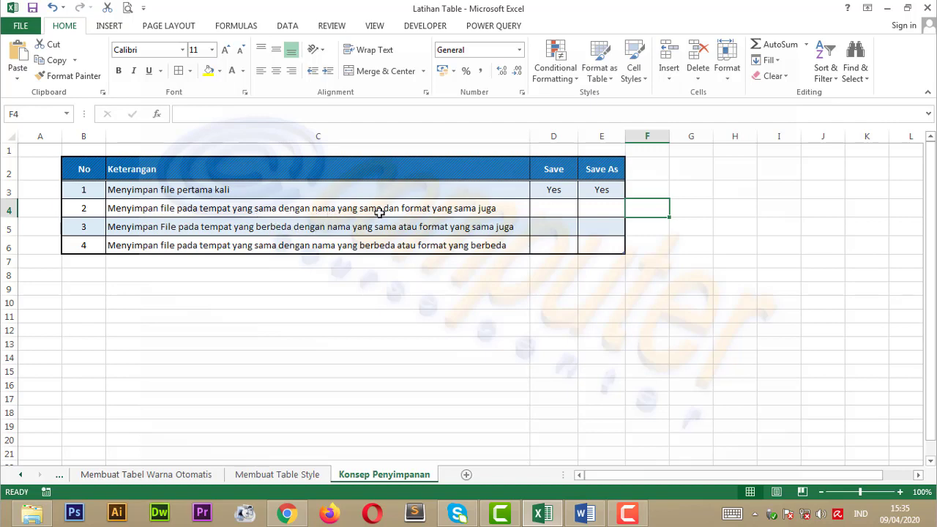
# - Review scenario 2 in cell C4 without changing it, and save the workbook again with the same name, location and format
pyautogui.doubleClick(280, 211)
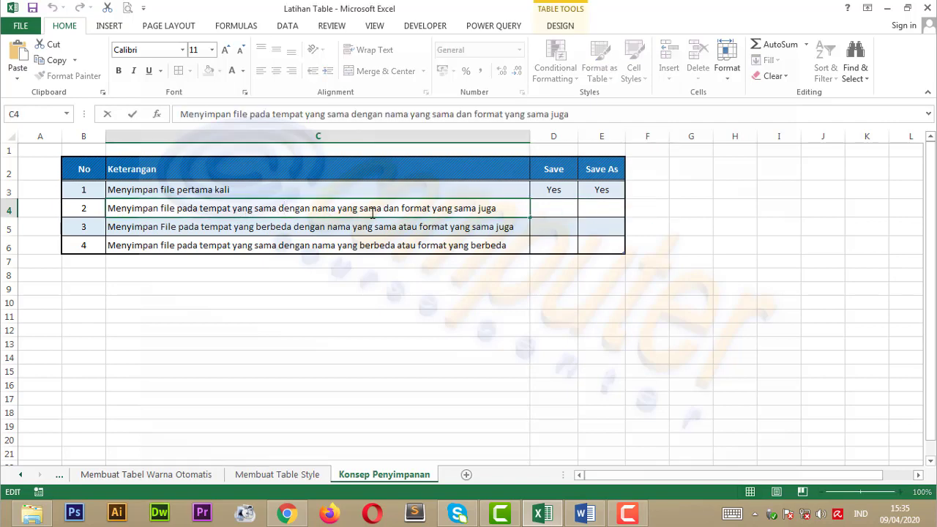
pyautogui.click(431, 318)
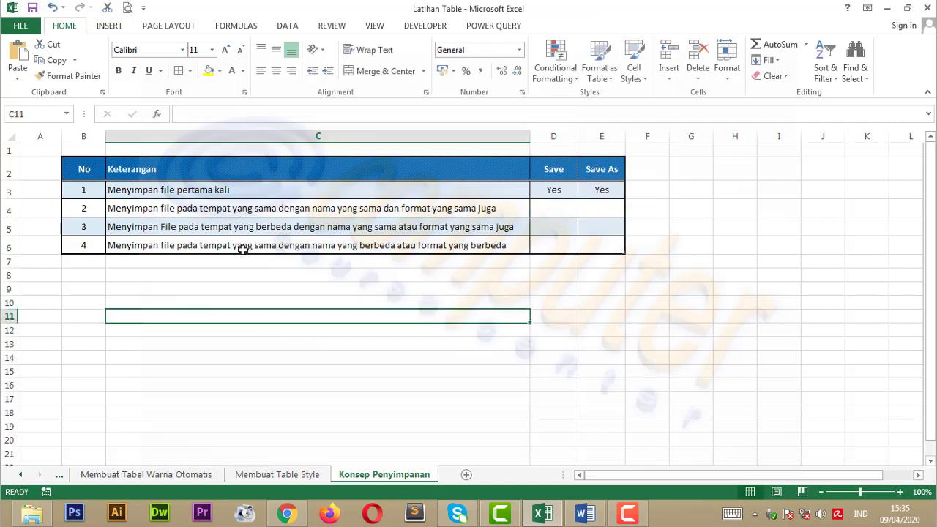
pyautogui.click(19, 27)
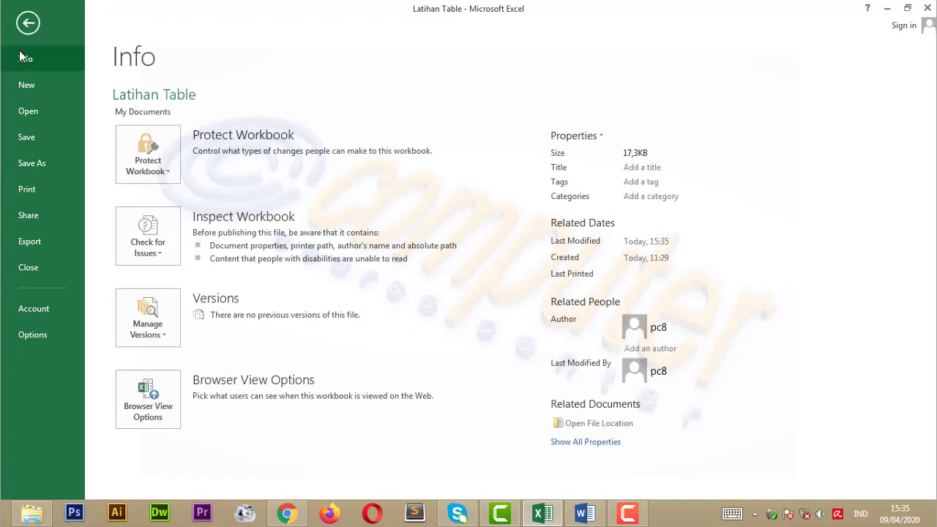
pyautogui.click(46, 139)
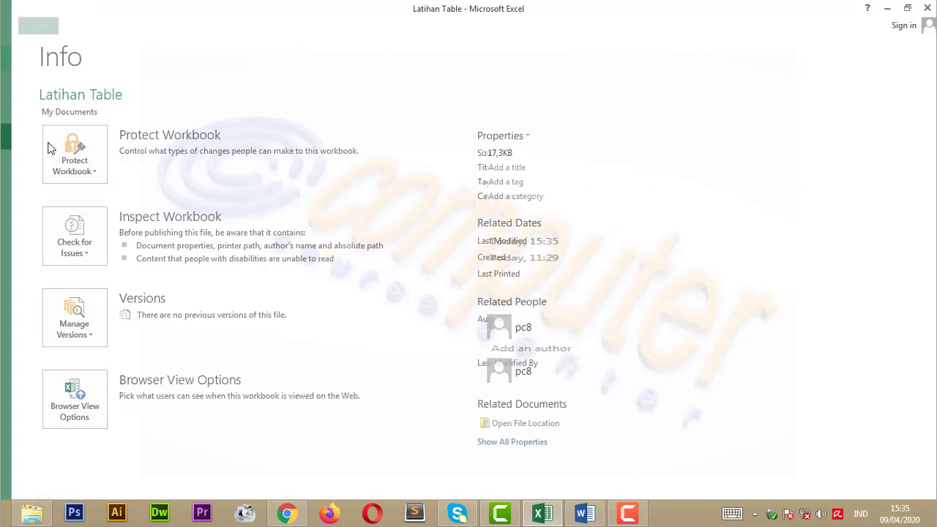
# - Enter the test text "klk" in cell C10 and save the change to the existing file
pyautogui.click(341, 303)
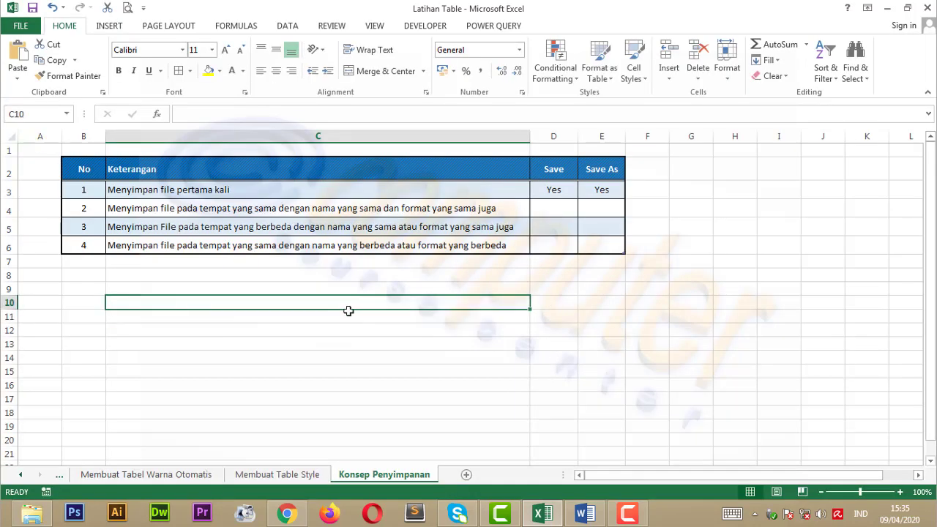
pyautogui.write('klk')
pyautogui.press('Return')
pyautogui.press('Return')
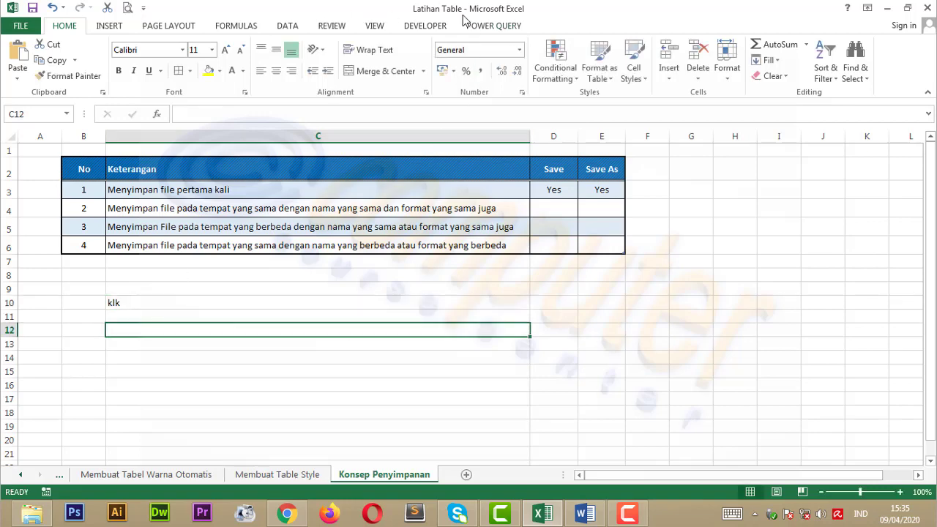
pyautogui.click(22, 27)
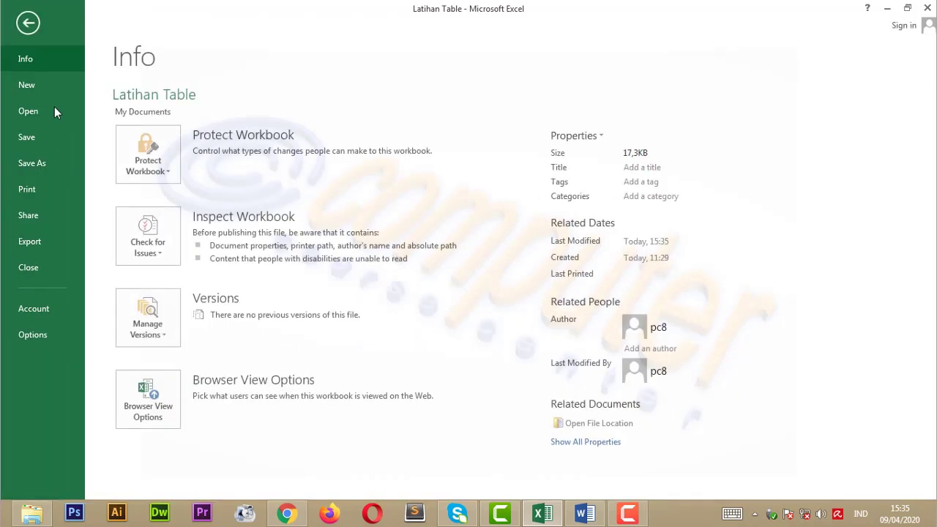
pyautogui.click(52, 136)
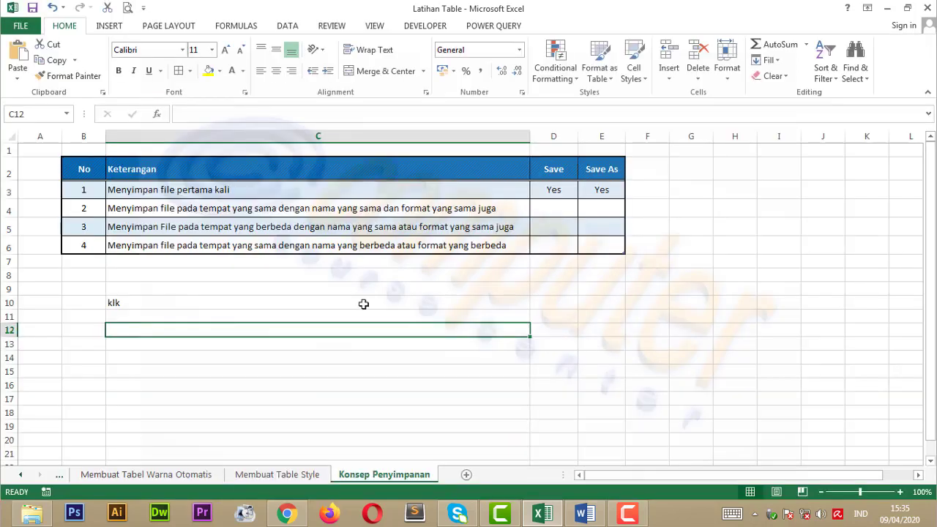
# - Use Save As to store the workbook in Documents as Latihan Table in Excel Workbook format, replacing the existing file
pyautogui.click(24, 26)
pyautogui.click(51, 160)
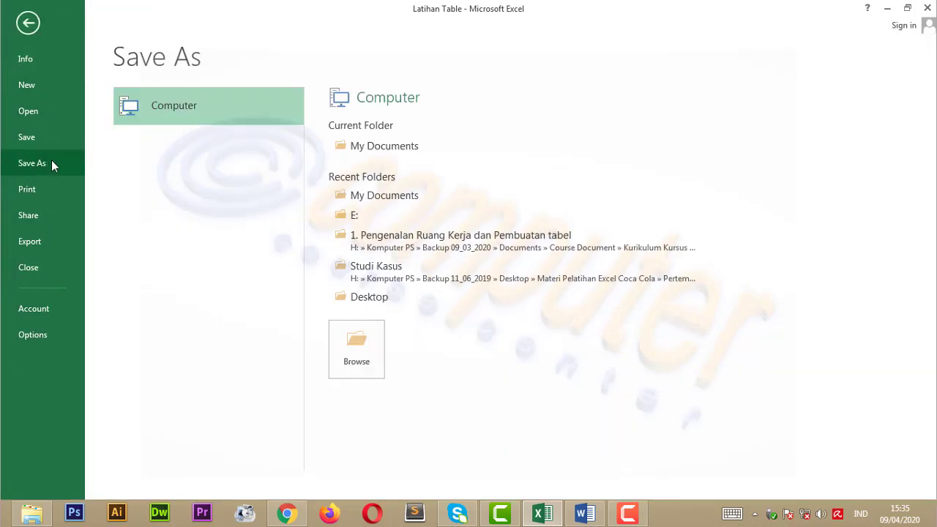
pyautogui.click(366, 362)
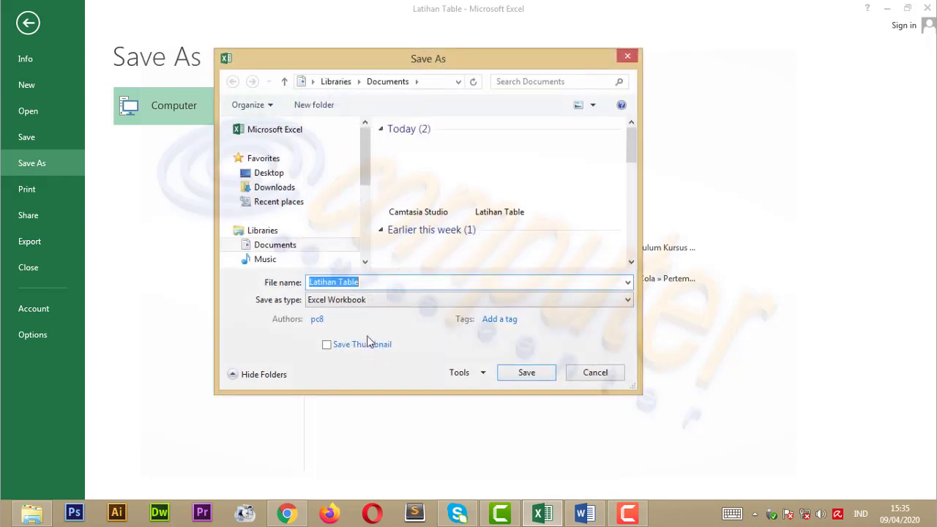
pyautogui.click(381, 302)
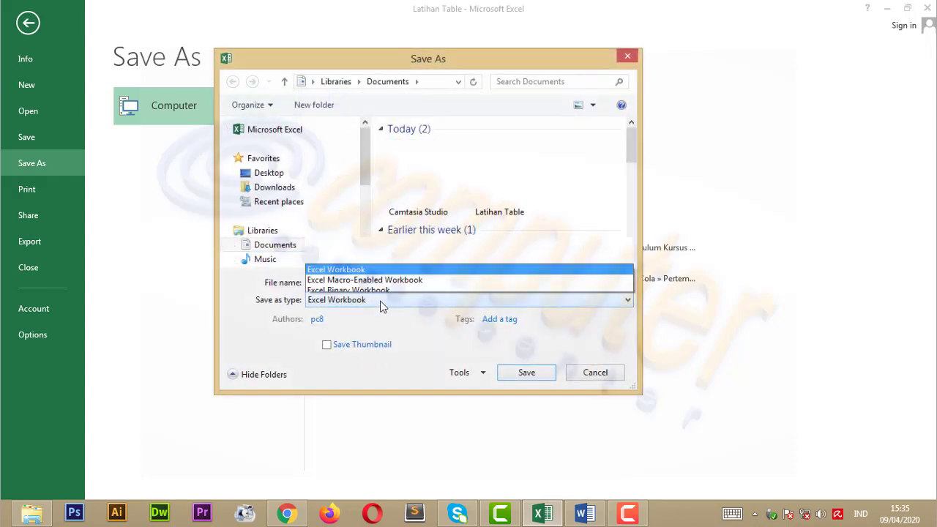
pyautogui.click(366, 9)
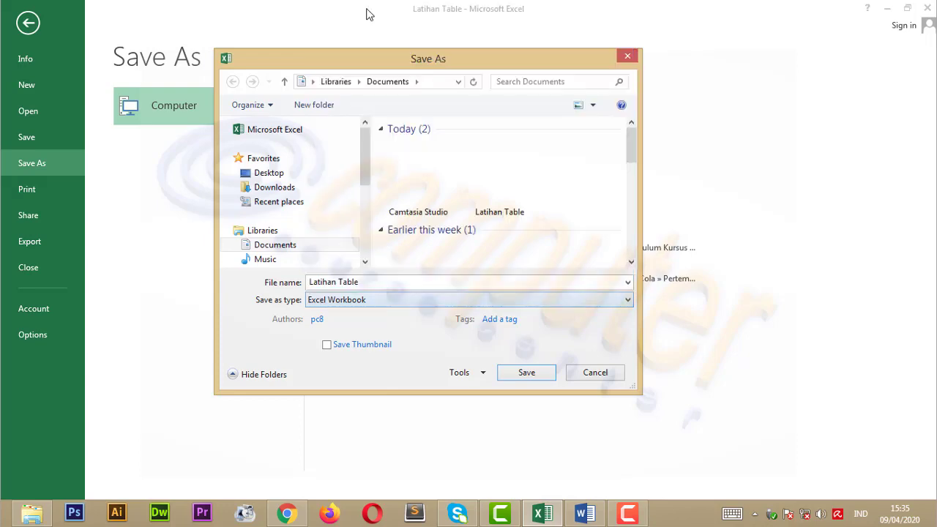
pyautogui.click(530, 379)
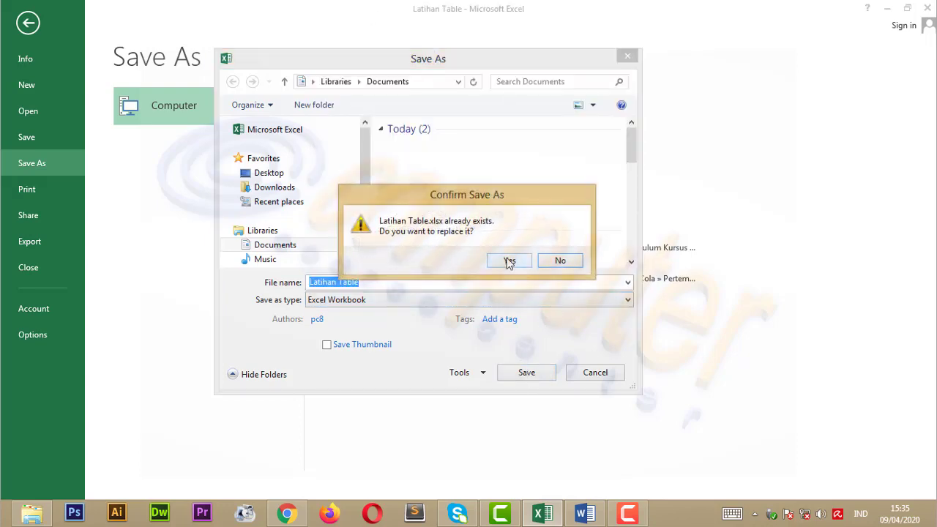
pyautogui.click(510, 261)
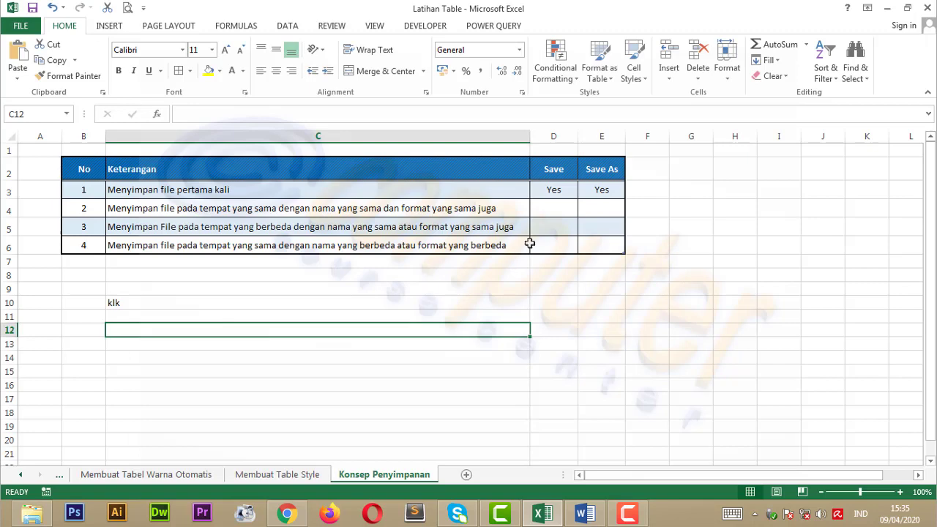
# - Set both Save and Save As to Yes for scenario 2 in the Konsep Penyimpanan table
pyautogui.click(551, 209)
pyautogui.click(583, 210)
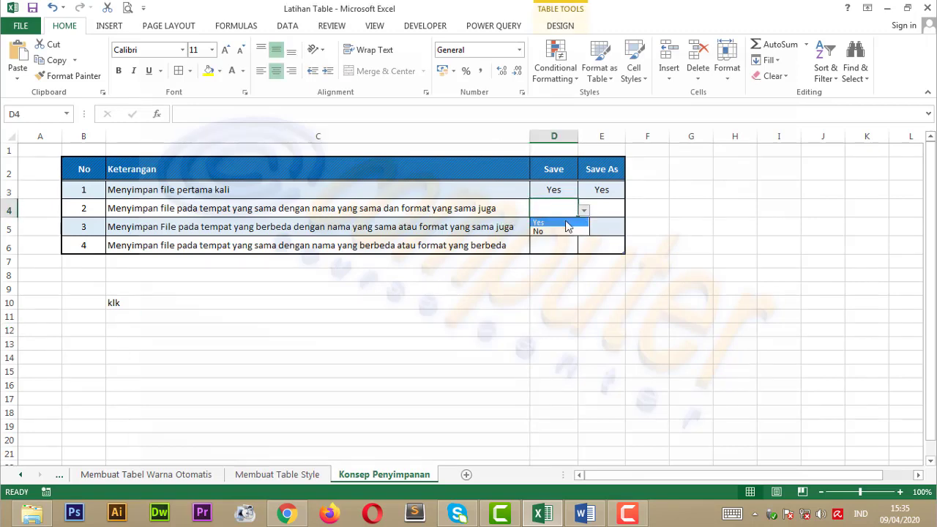
pyautogui.click(539, 222)
pyautogui.click(621, 210)
pyautogui.click(631, 212)
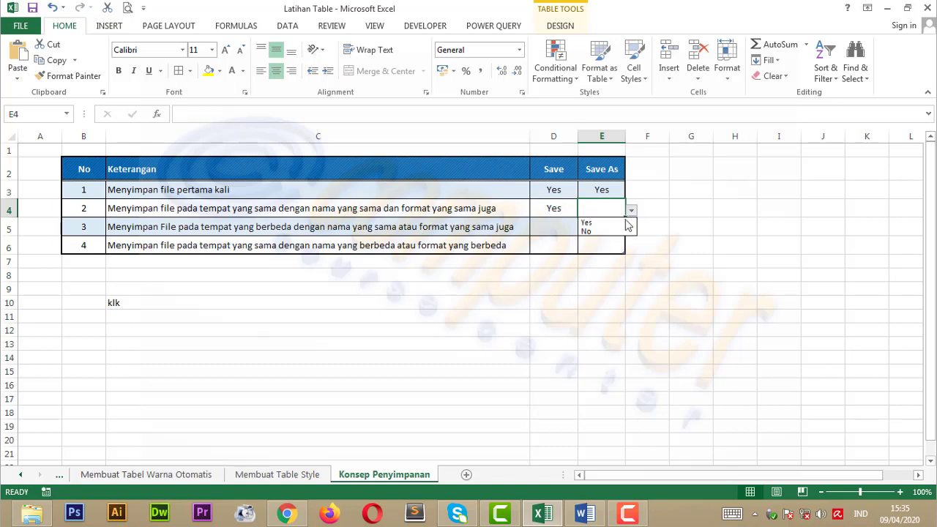
pyautogui.click(620, 223)
pyautogui.click(640, 275)
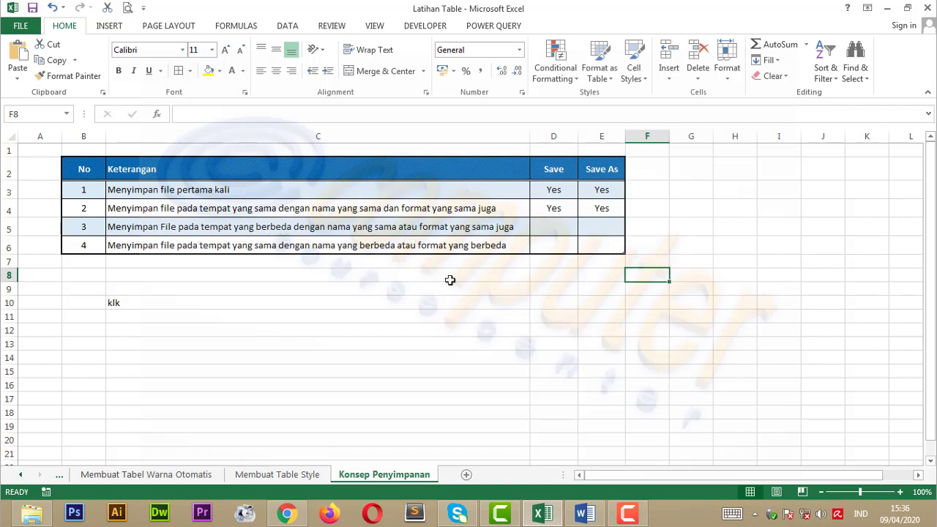
# - Use Save As to store the workbook on Local Disk (D:) as Latihan Table in Excel Workbook format
pyautogui.click(372, 316)
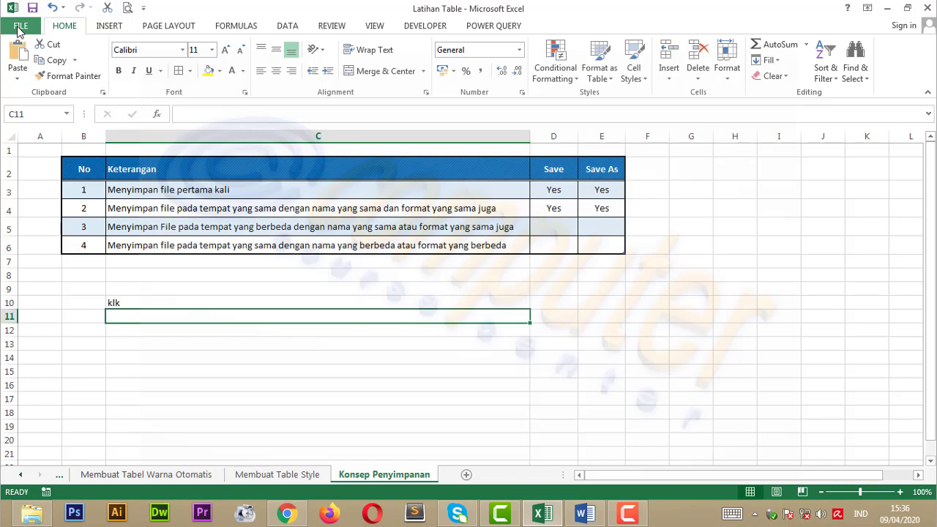
pyautogui.click(20, 27)
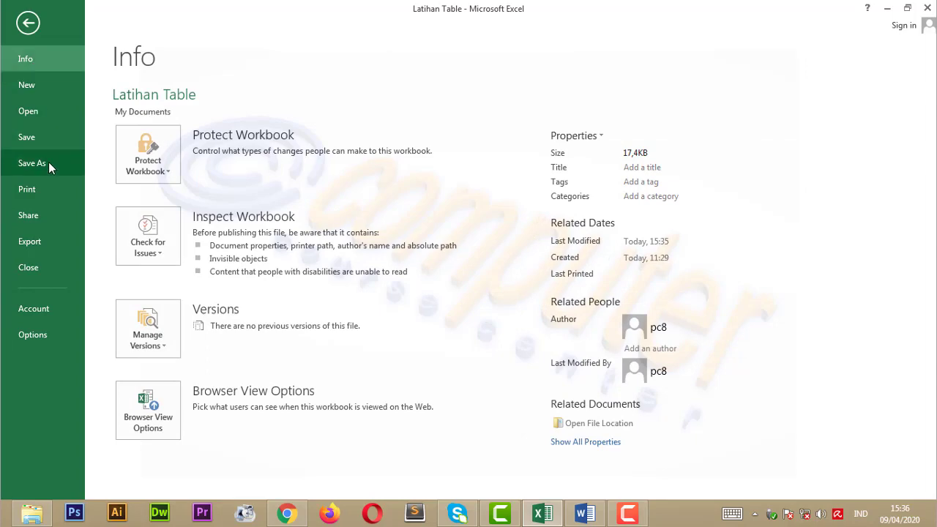
pyautogui.click(48, 162)
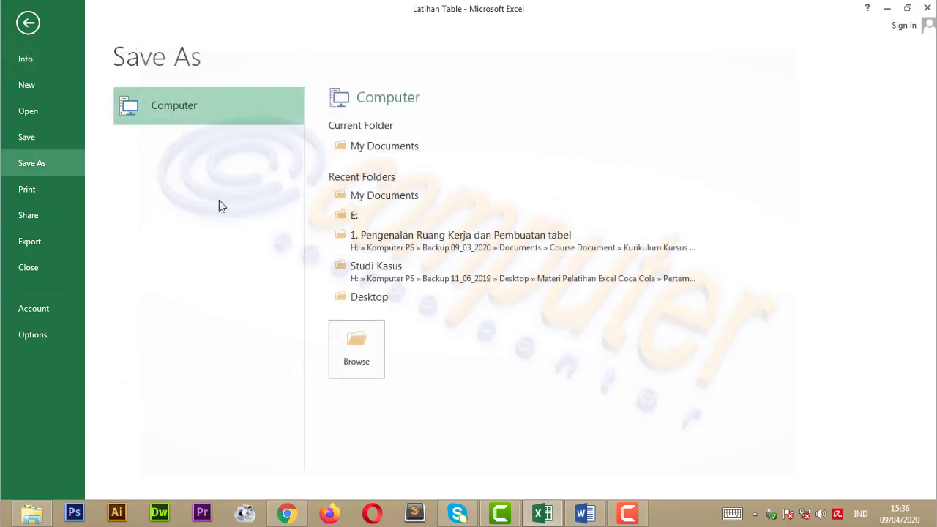
pyautogui.click(380, 356)
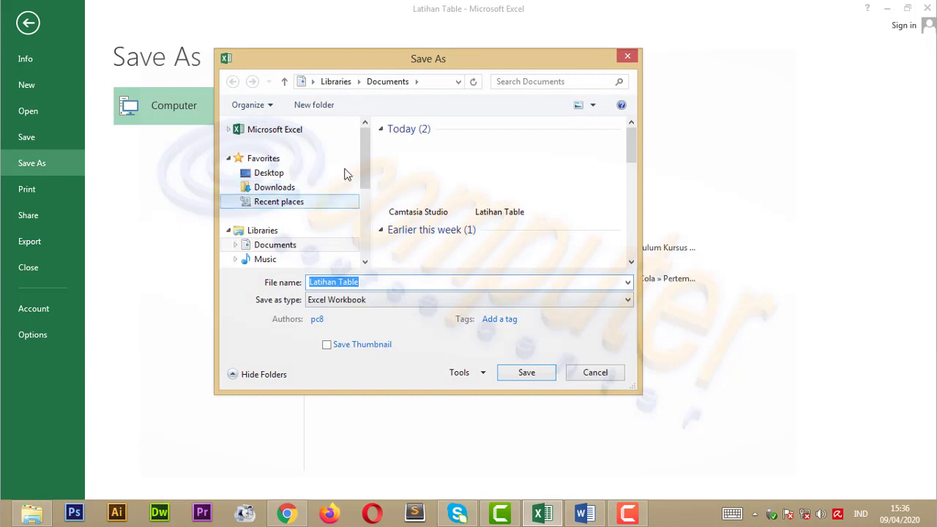
pyautogui.scroll(-4, 348, 174)
pyautogui.click(301, 183)
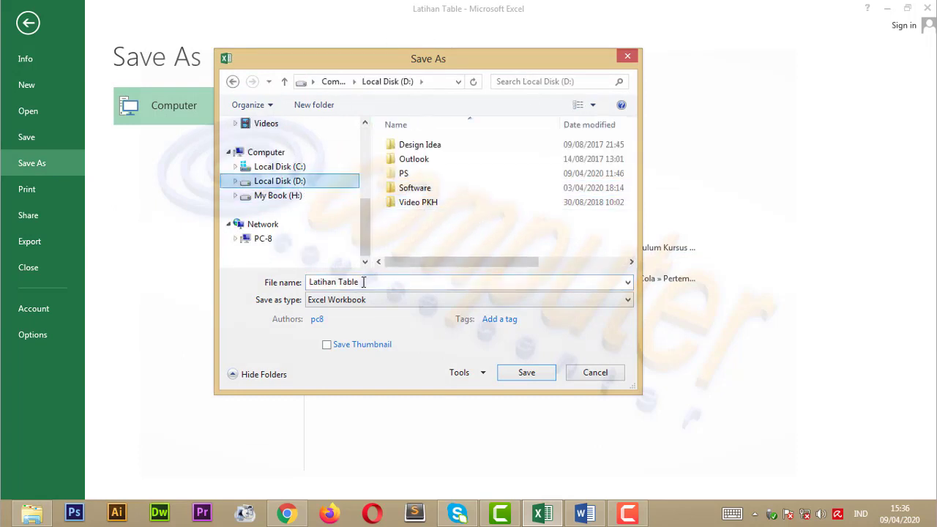
pyautogui.click(522, 372)
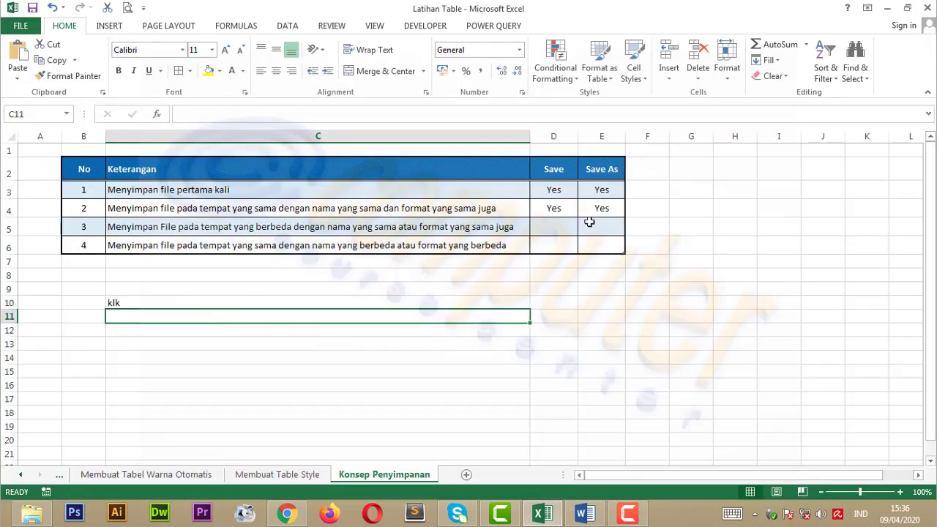
# - Set Save to No and Save As to Yes for scenario 3 in the table
pyautogui.click(557, 230)
pyautogui.click(584, 230)
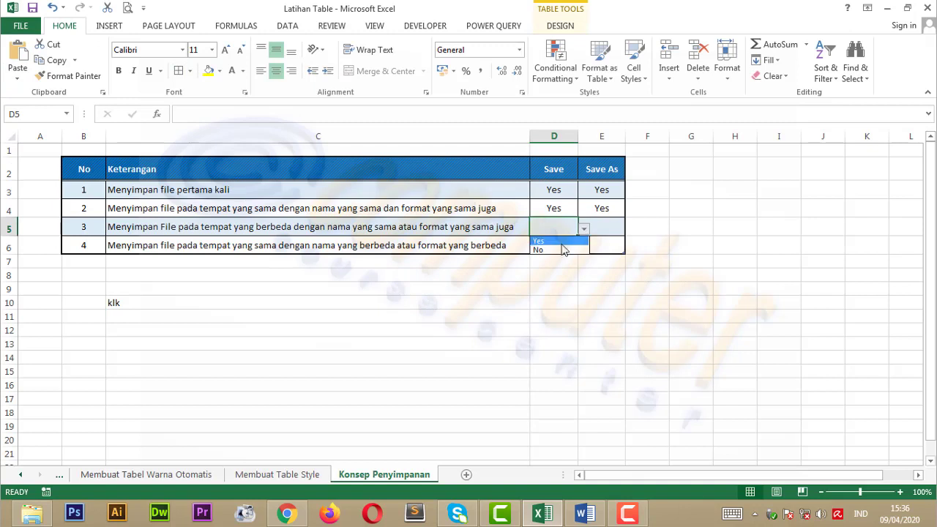
pyautogui.click(561, 253)
pyautogui.click(605, 227)
pyautogui.click(632, 231)
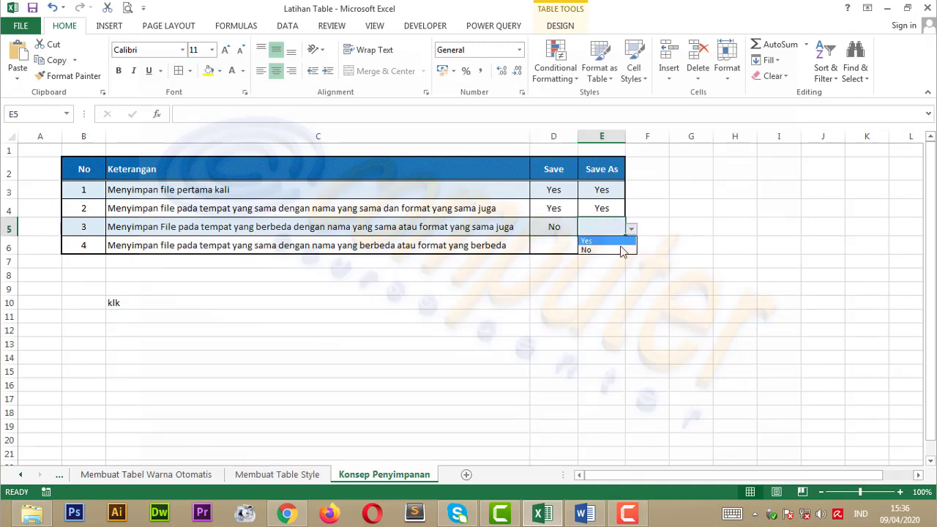
pyautogui.click(599, 240)
pyautogui.click(775, 297)
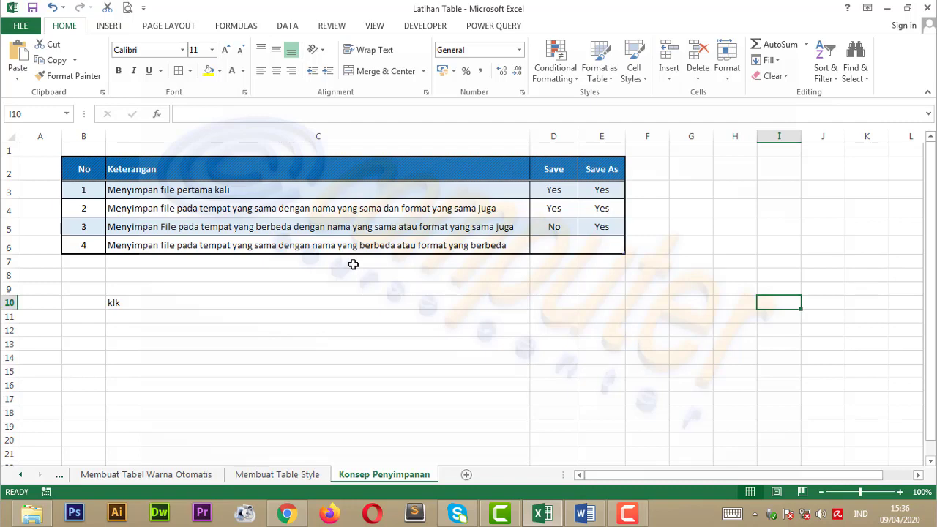
# - Set Save to No and Save As to Yes for scenario 4 in the table
pyautogui.click(558, 249)
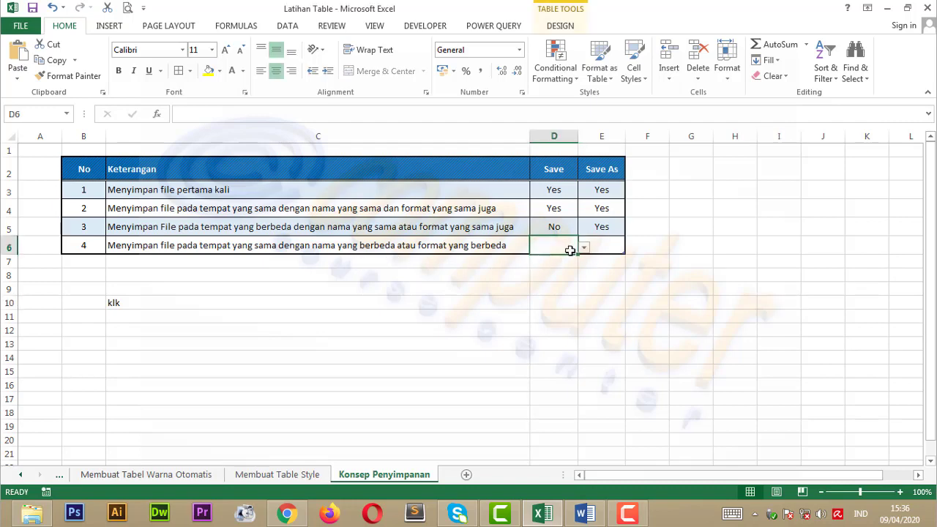
pyautogui.click(584, 248)
pyautogui.click(561, 268)
pyautogui.click(604, 251)
pyautogui.click(631, 249)
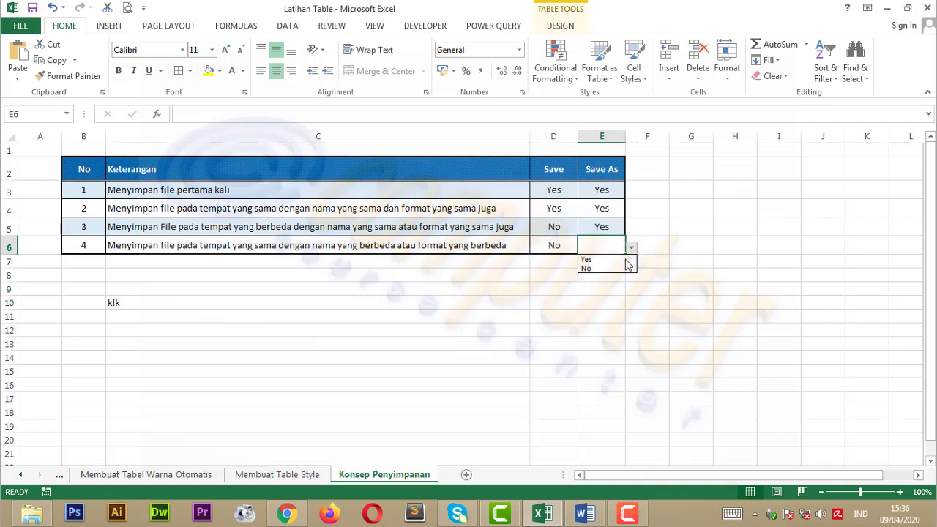
pyautogui.click(604, 259)
pyautogui.click(600, 300)
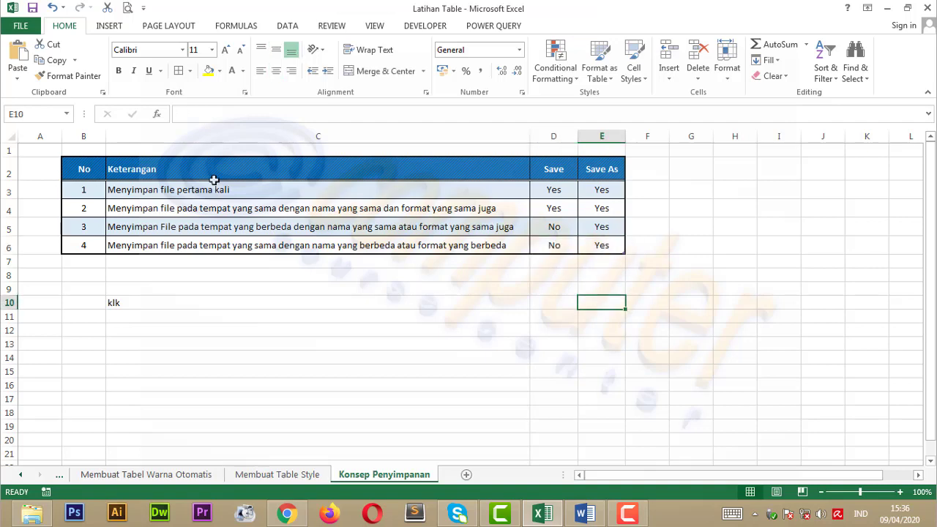
# - Use Save As to store the workbook in the Documents library under the new name Latihan Table coba
pyautogui.click(21, 26)
pyautogui.click(37, 163)
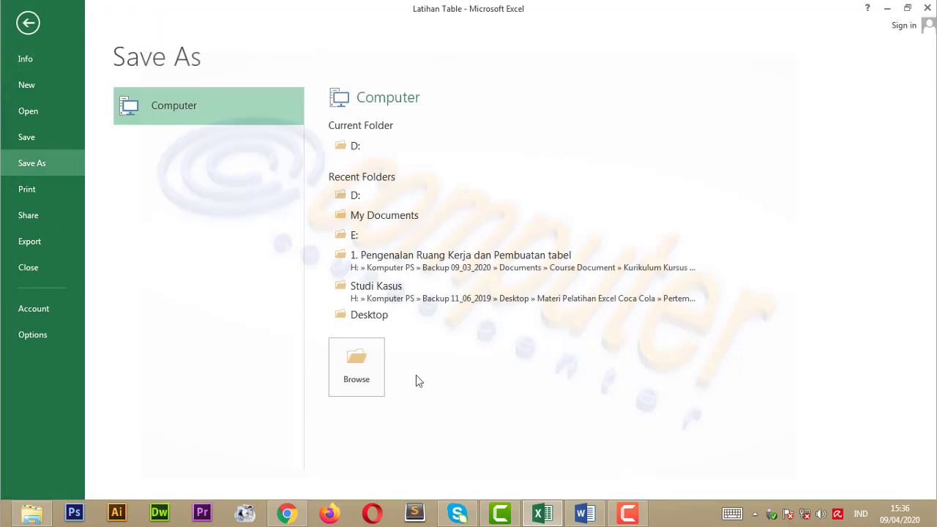
pyautogui.click(357, 366)
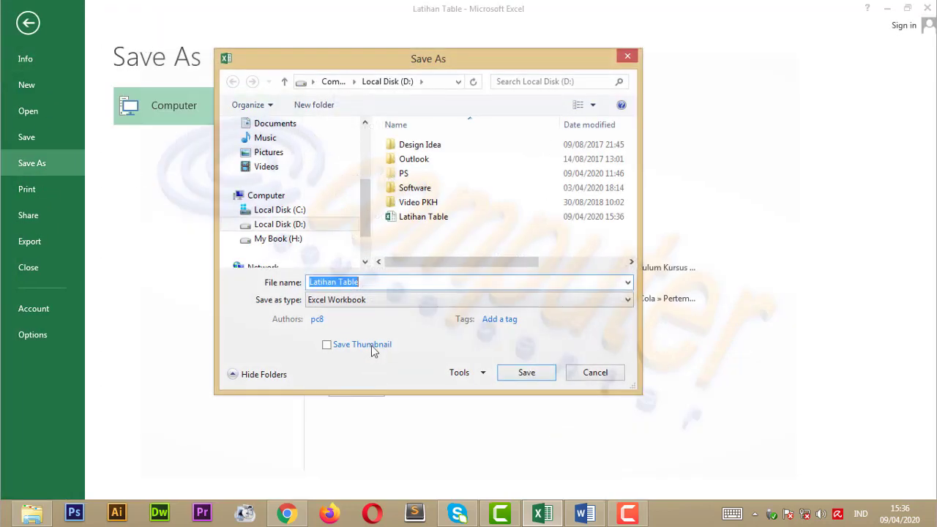
pyautogui.click(282, 123)
pyautogui.click(366, 282)
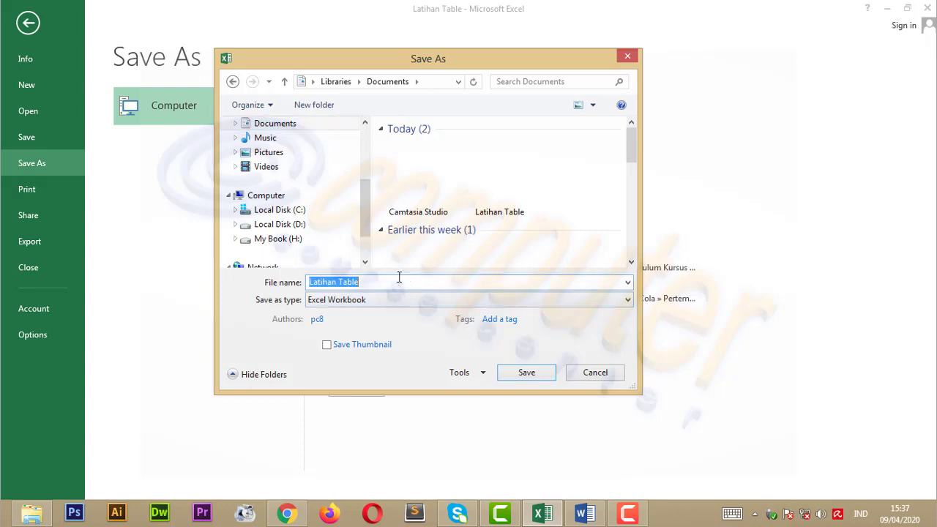
pyautogui.click(391, 283)
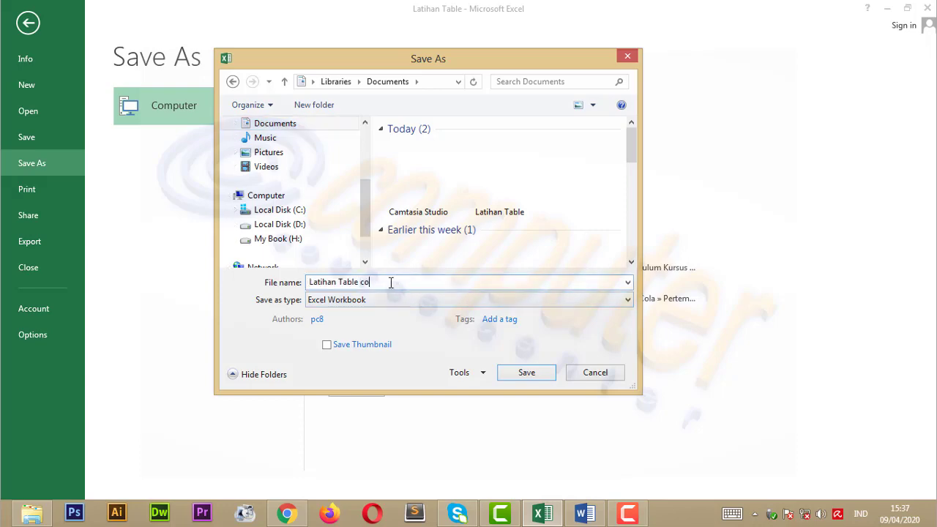
pyautogui.press('Return')
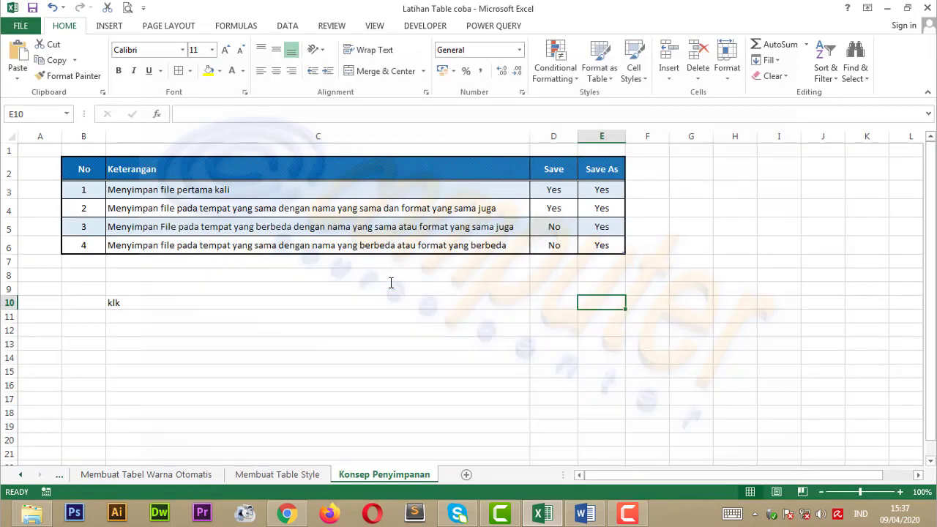
# - Browse Documents in the Open dialog, compare Latihan Table coba and Latihan Table in Tiles view, and return to the sheet without opening a file
pyautogui.click(20, 26)
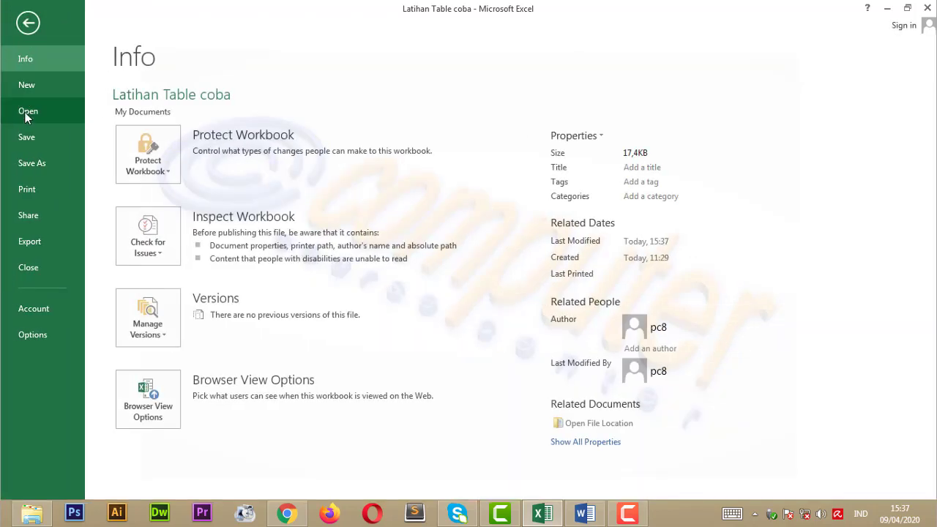
pyautogui.click(26, 111)
pyautogui.click(209, 157)
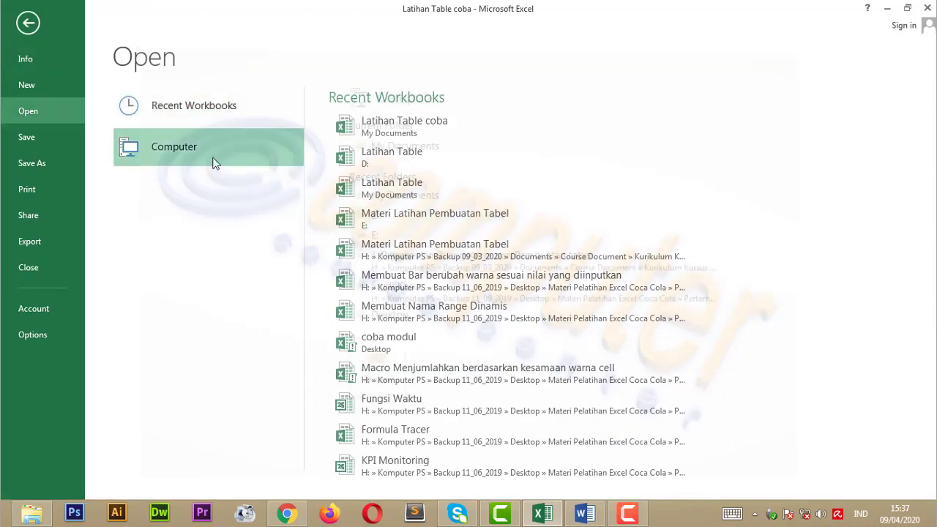
pyautogui.click(397, 196)
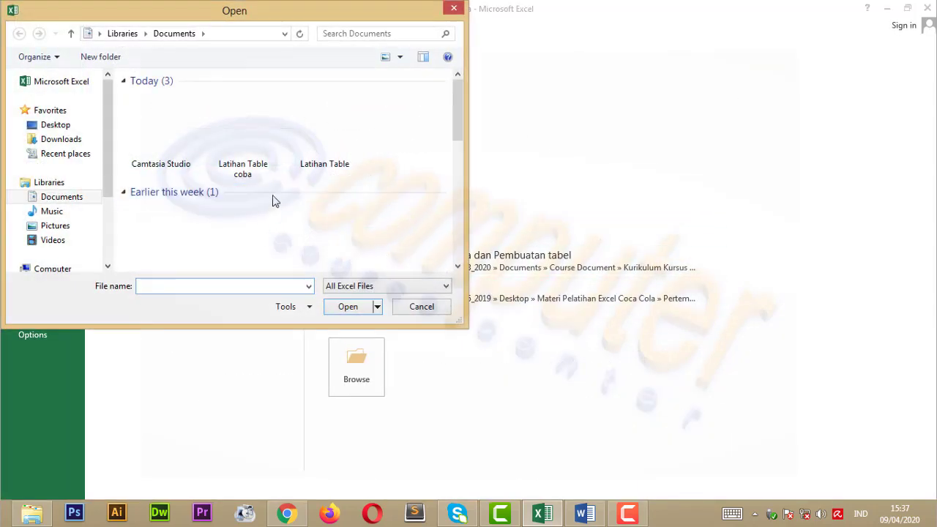
pyautogui.click(241, 154)
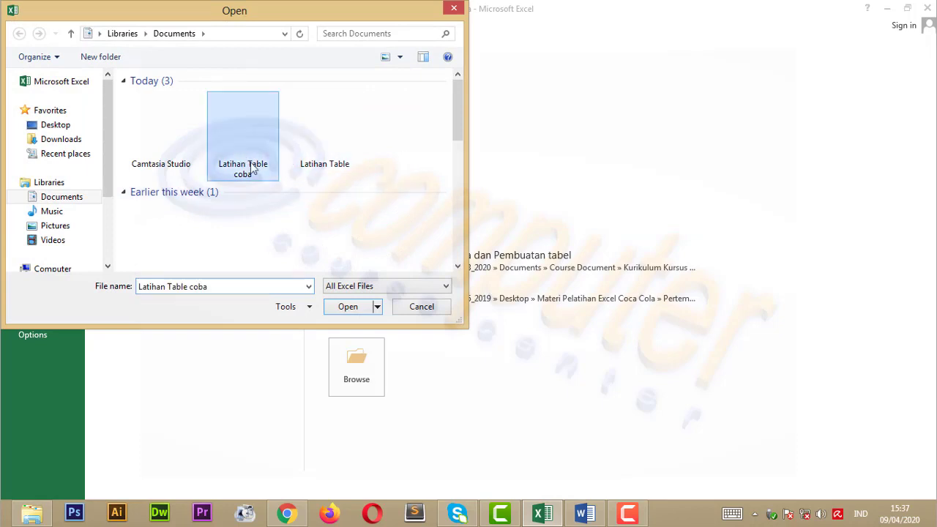
pyautogui.click(329, 159)
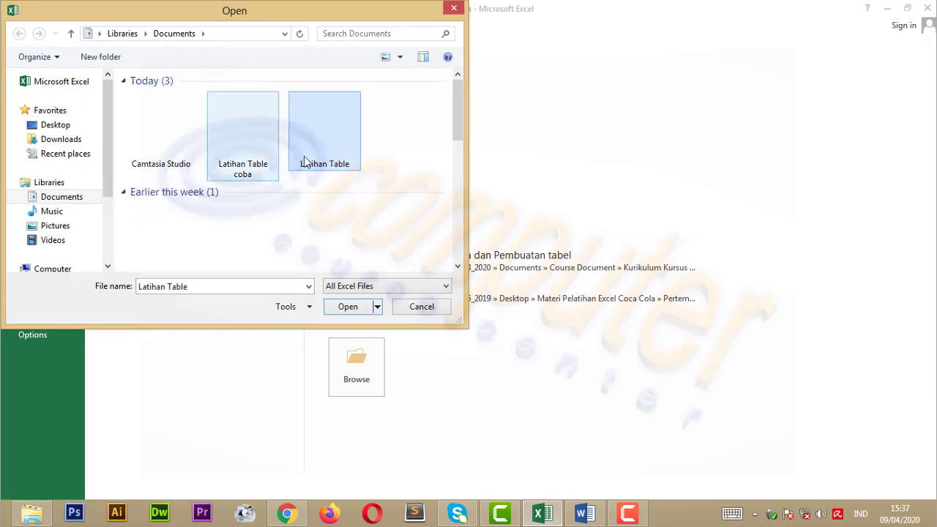
pyautogui.click(400, 56)
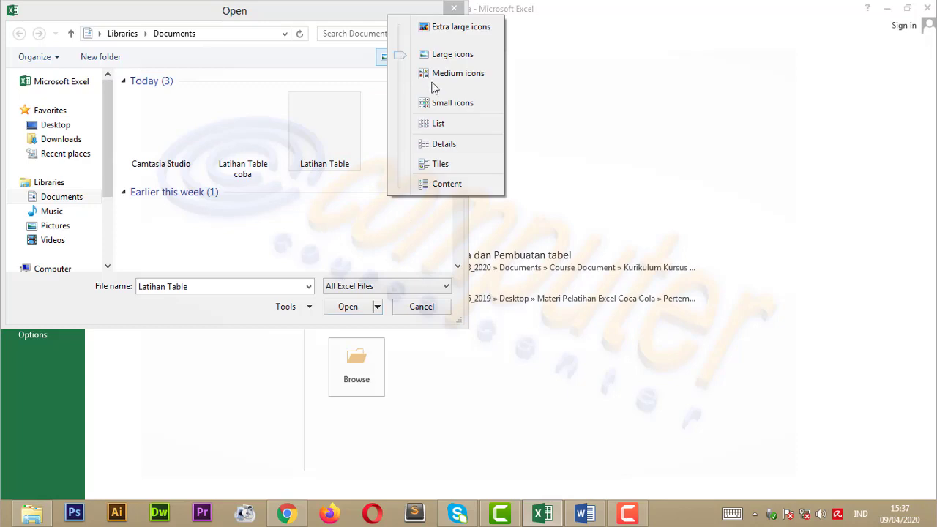
pyautogui.click(443, 164)
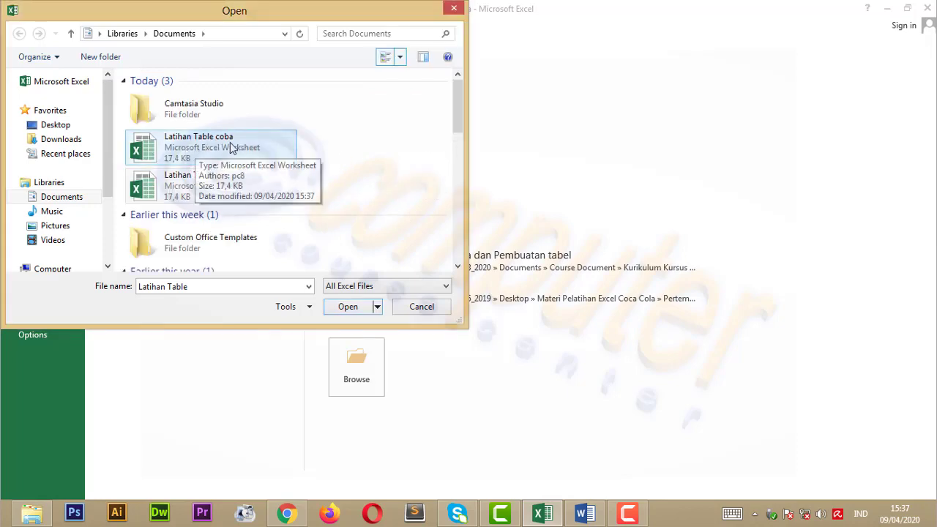
pyautogui.click(209, 192)
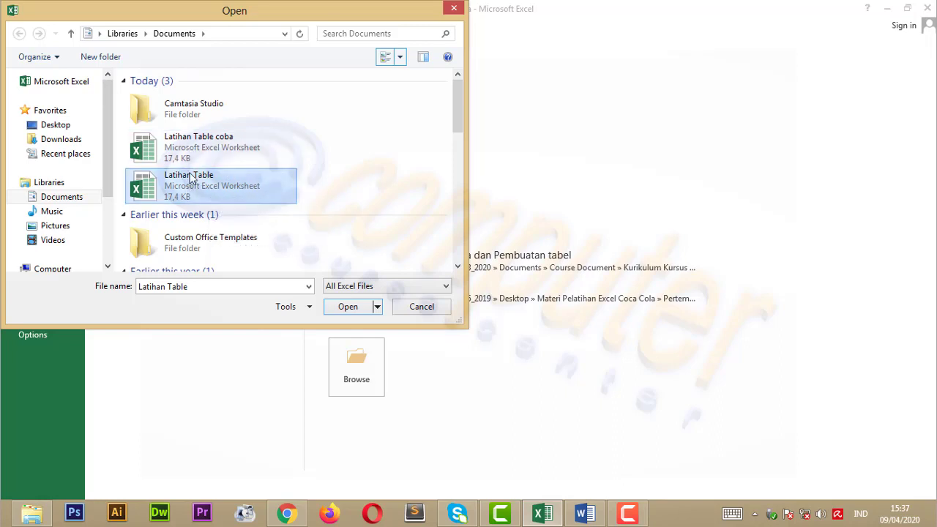
pyautogui.click(454, 9)
pyautogui.click(29, 31)
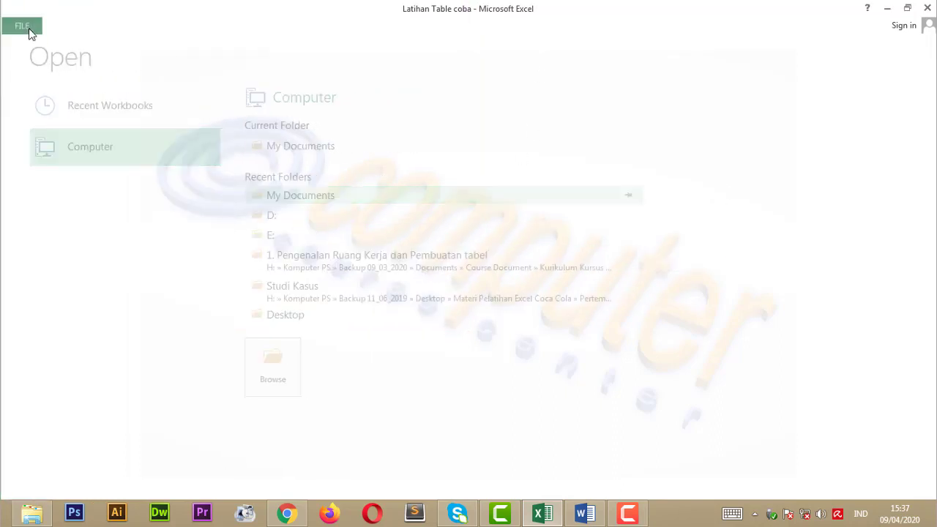
pyautogui.click(744, 281)
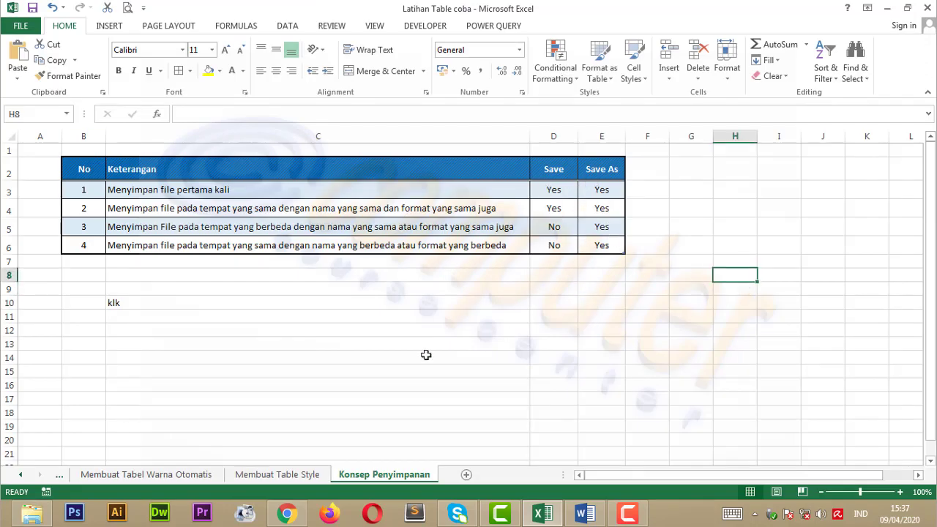
# - Delete the test text "klk" from cell C10
pyautogui.click(138, 302)
pyautogui.press('Delete')
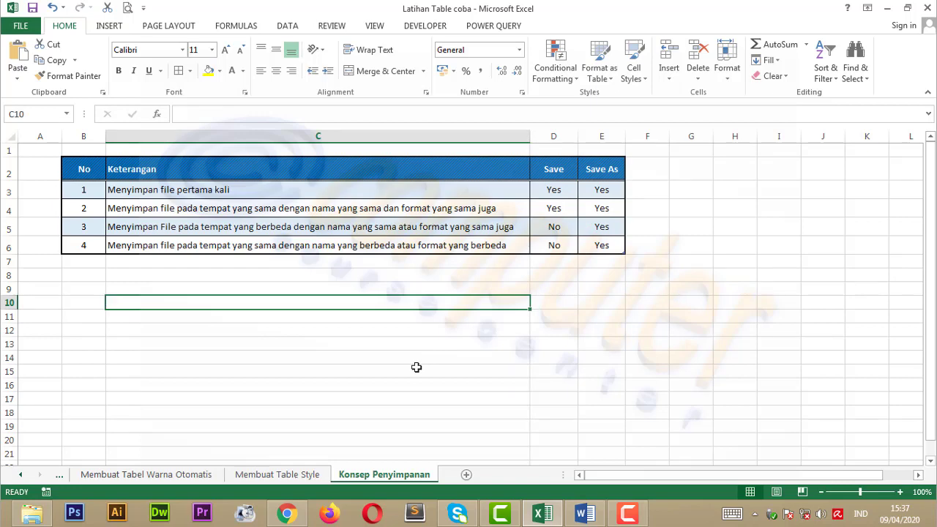
pyautogui.click(609, 324)
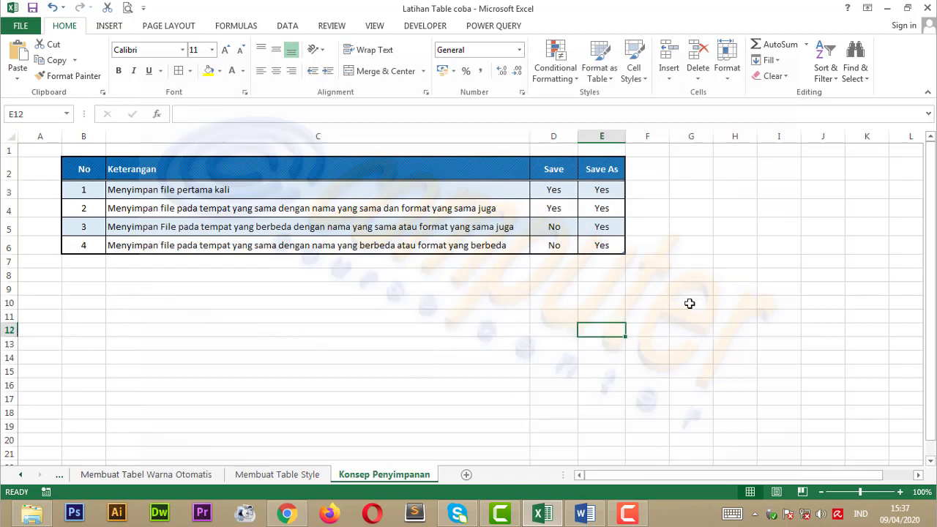